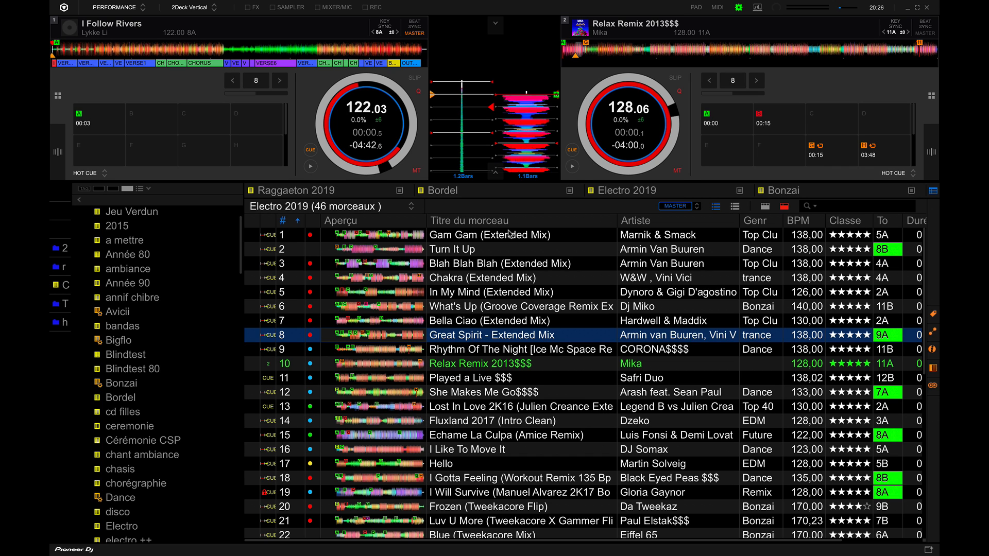
# Open the preferences and view the Parcourir settings within the Avancé section
pyautogui.click(739, 8)
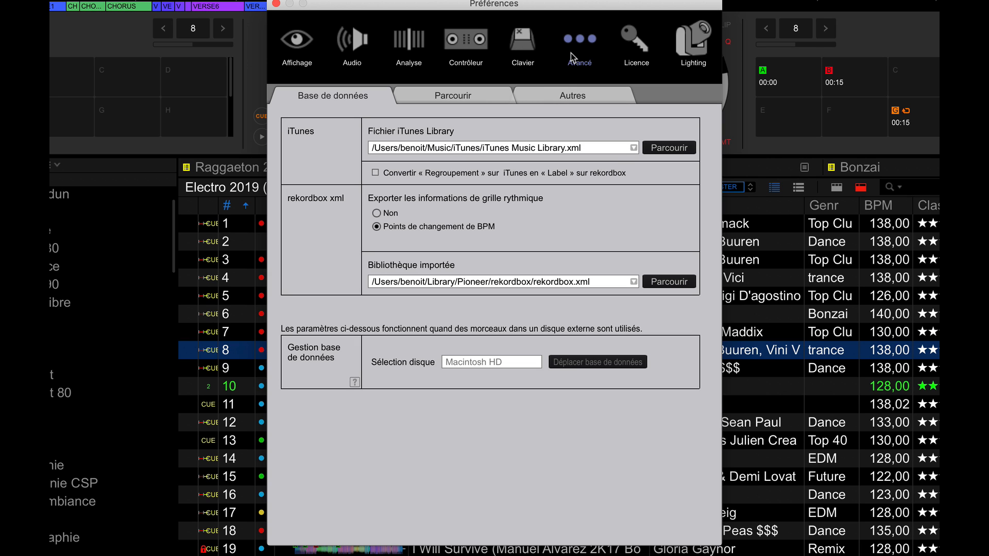
pyautogui.click(462, 99)
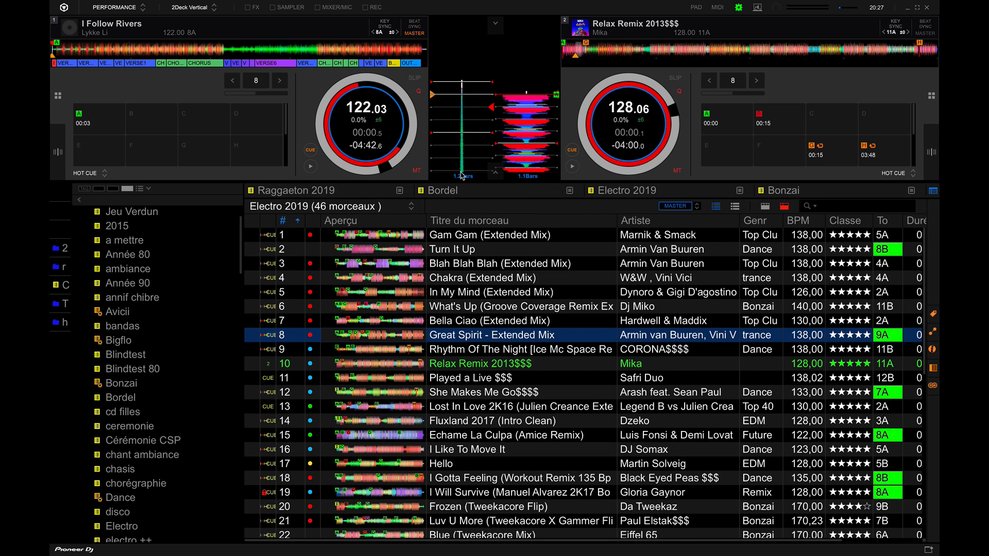
# Browse the playlist tree and compare the three playlist palettes, ending on the one with Raggaeton 2019, Bordel, Electro 2019 and Bonzai
pyautogui.scroll(1, 108, 312)
pyautogui.scroll(-6, 108, 312)
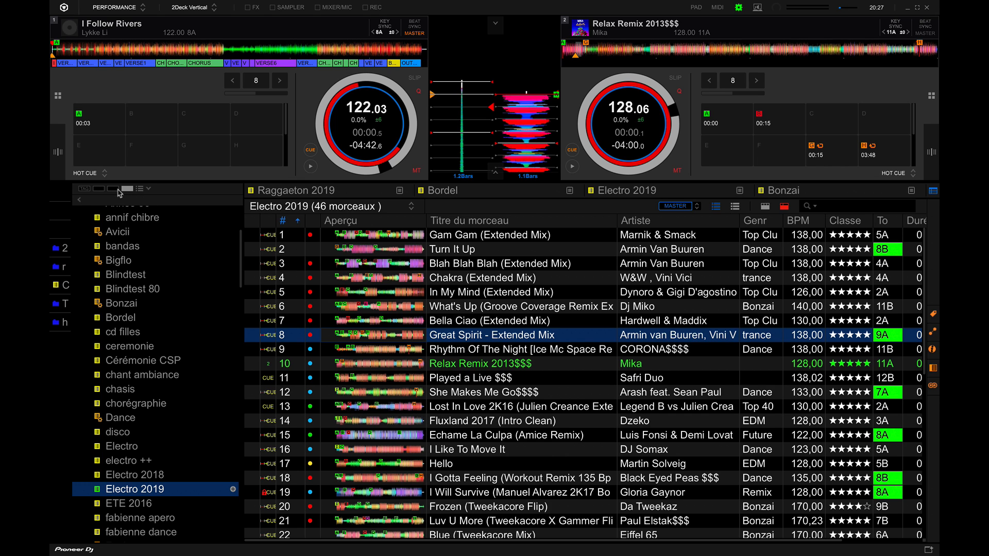
pyautogui.click(99, 188)
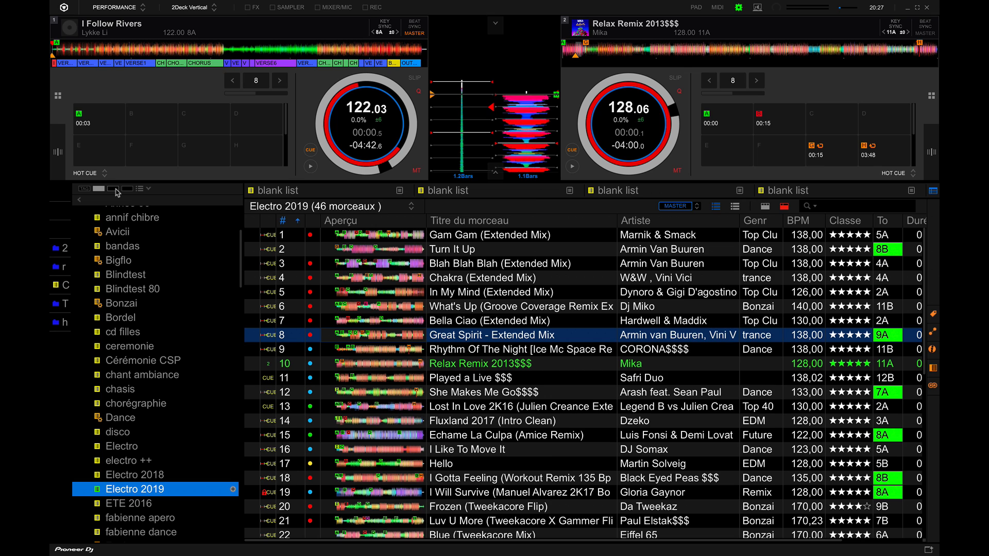
pyautogui.click(114, 189)
pyautogui.click(127, 189)
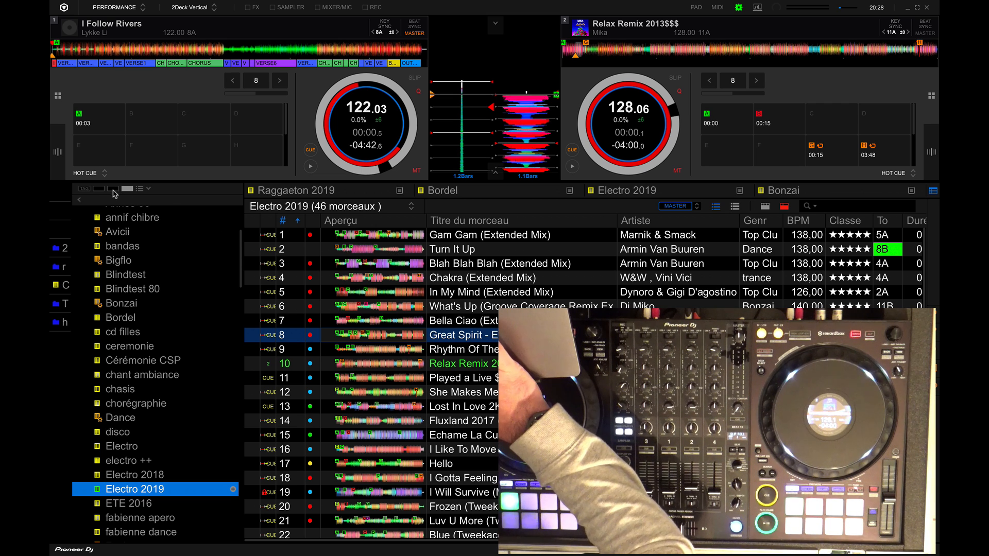
# View the second palette in expanded and collapsed form, and return to the palette holding Raggaeton 2019 and Bonzai
pyautogui.click(113, 189)
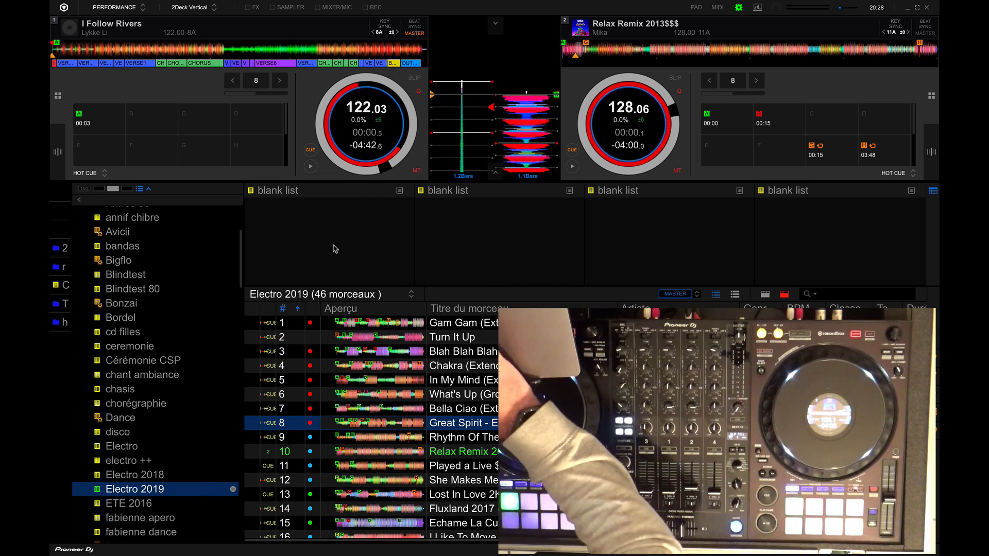
pyautogui.click(144, 190)
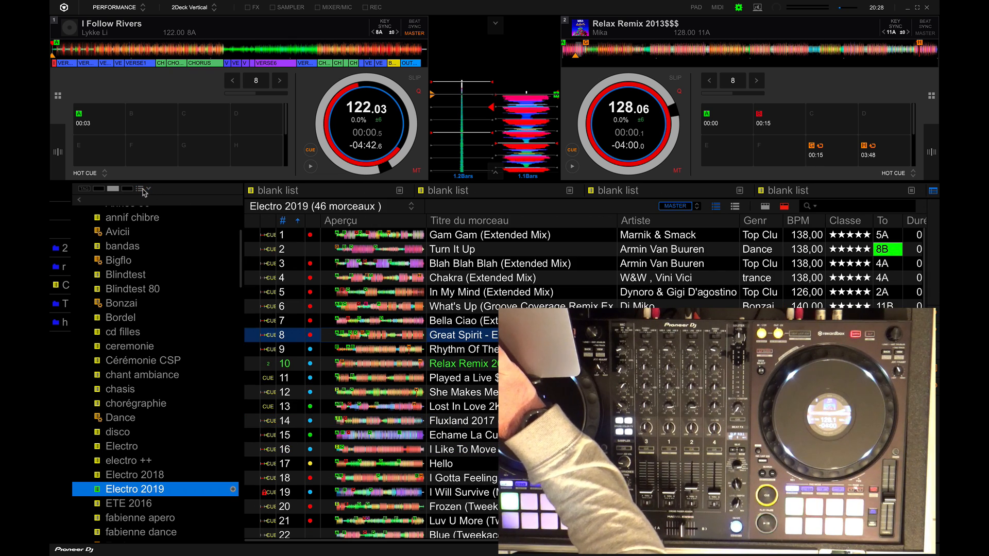
pyautogui.click(144, 189)
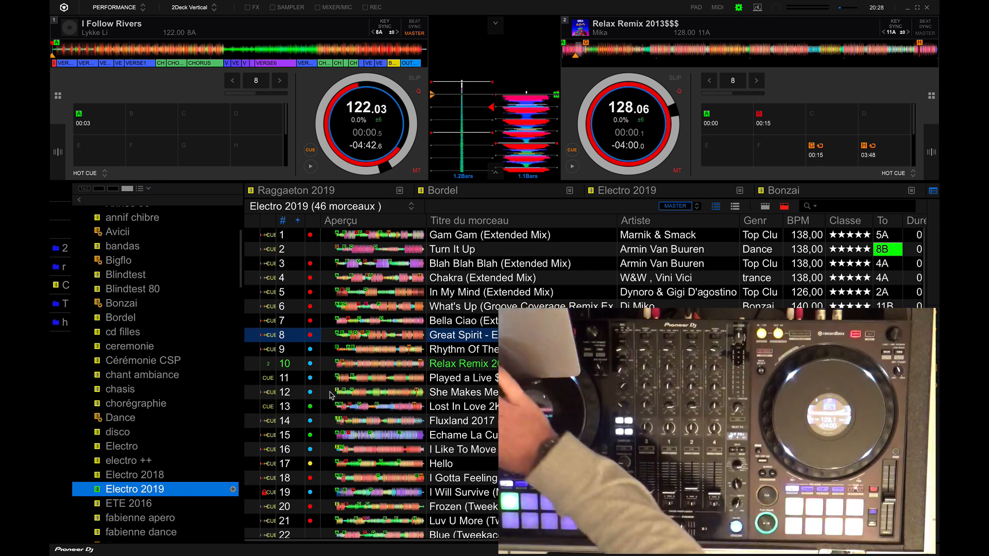
pyautogui.click(127, 190)
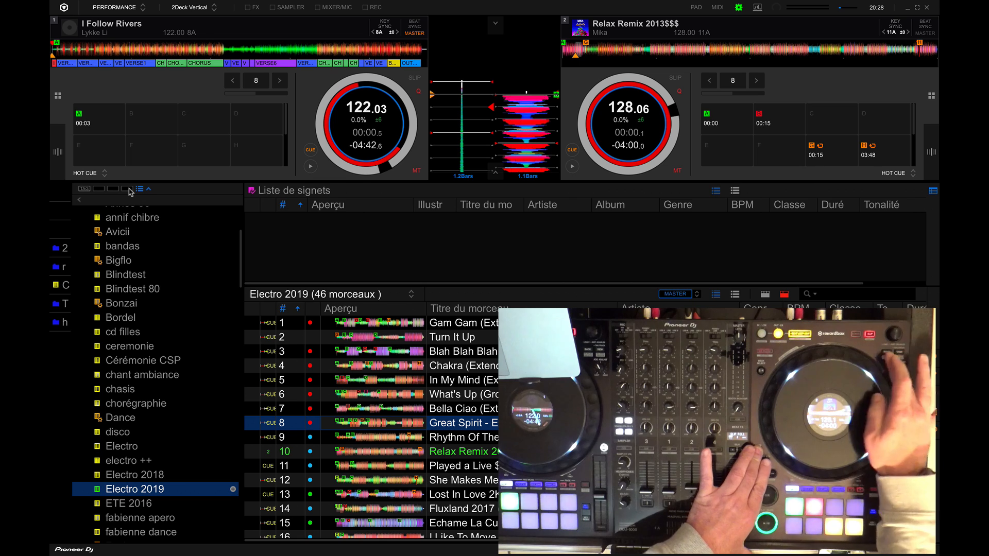
pyautogui.click(129, 190)
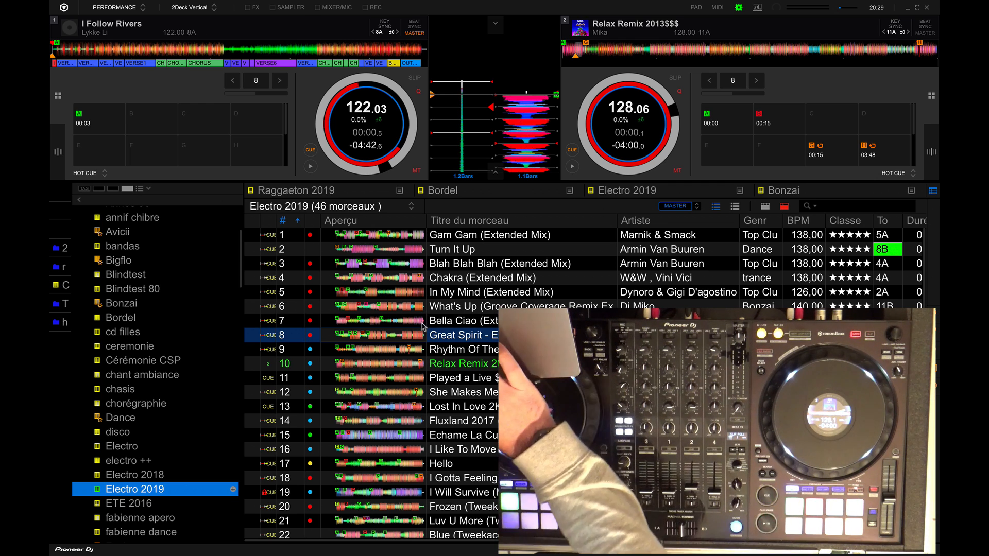
# Search the whole collection for "marnik" from within the Electro 2019 playlist
pyautogui.click(482, 405)
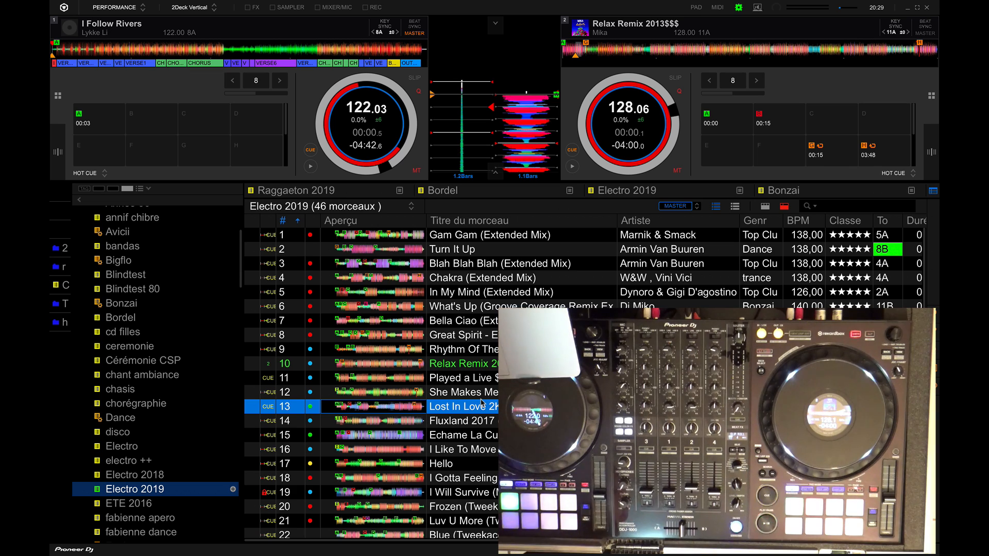
pyautogui.press('super+f')
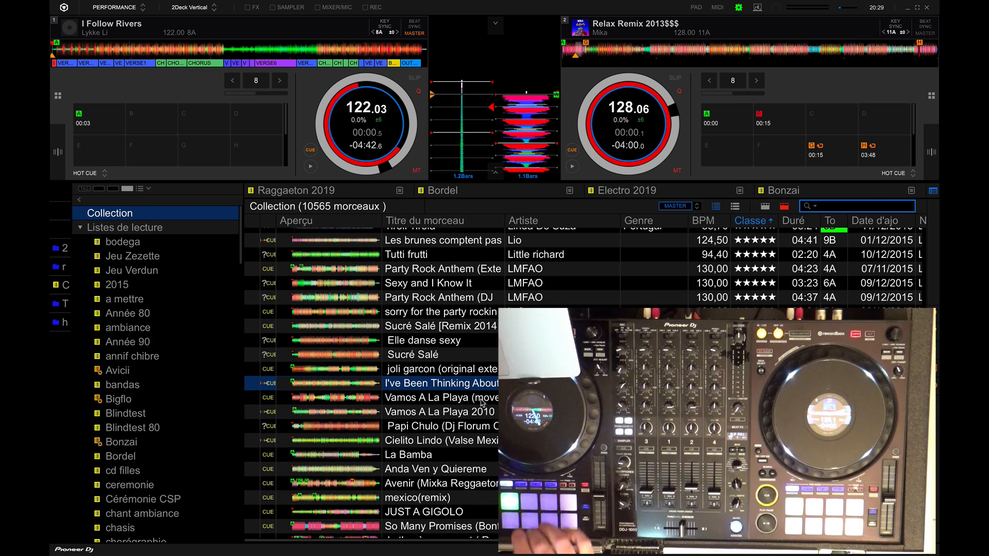
pyautogui.write('marnik')
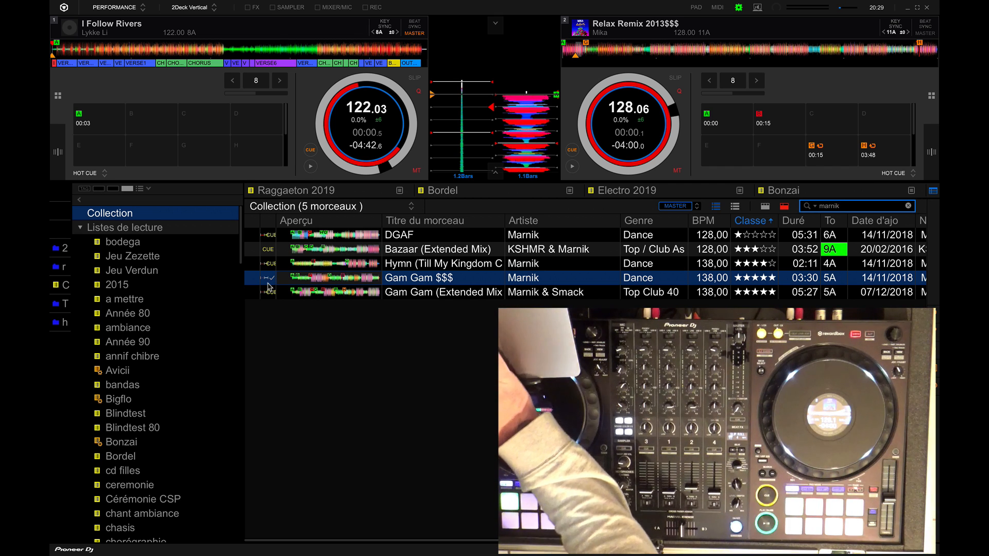
# Search the collection for "london", select the green-titled I've Been Thinking About You track, and open the Electro 2019 palette playlist
pyautogui.click(909, 207)
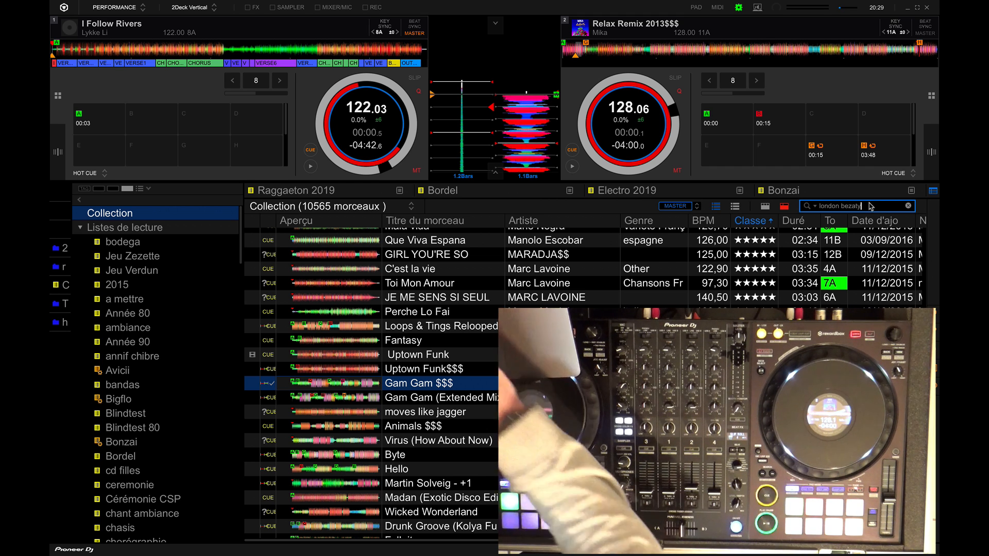
pyautogui.press('BackSpace')
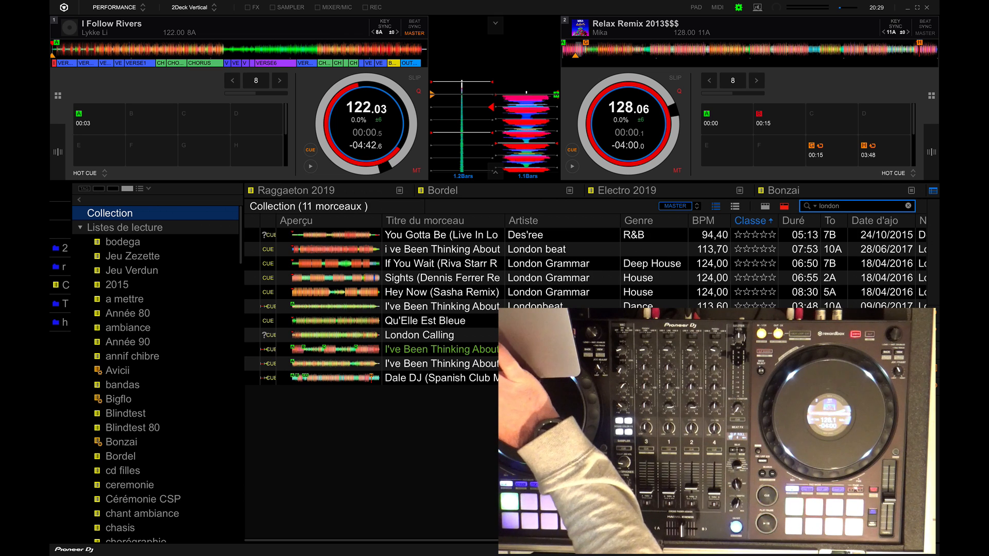
pyautogui.click(479, 350)
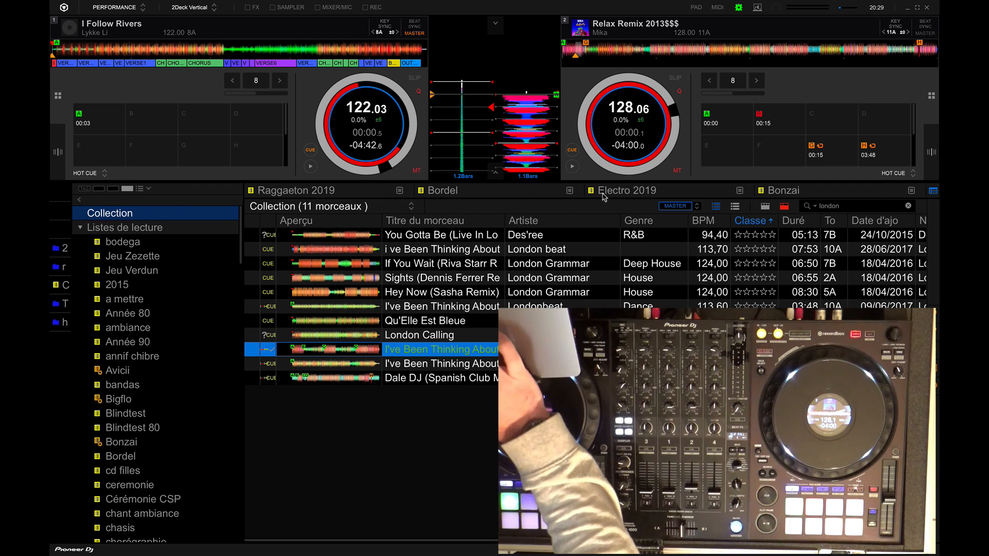
pyautogui.click(624, 194)
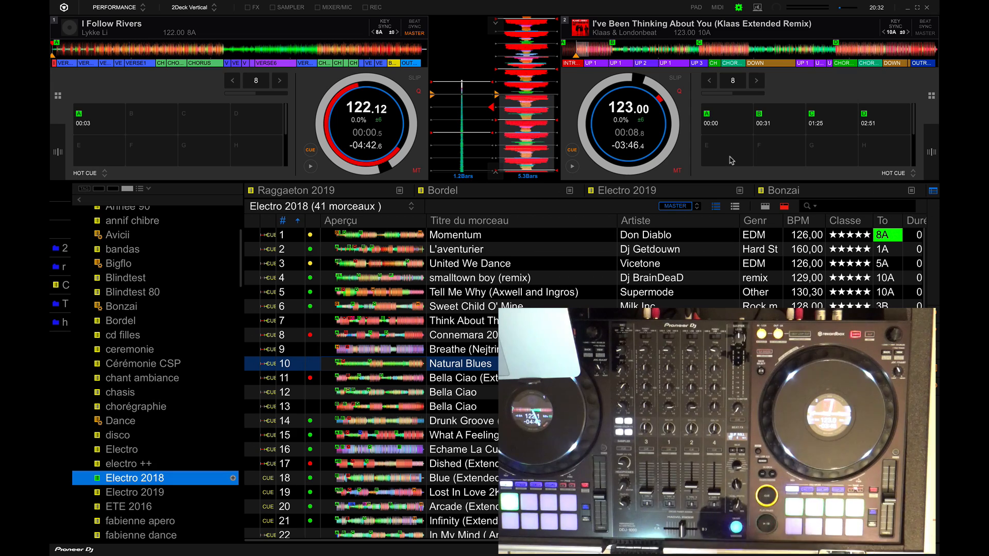
# In the pad editor, swap the BEAT JUMP and BEAT LOOP modes between their upper-row and lower-row slots
pyautogui.click(696, 7)
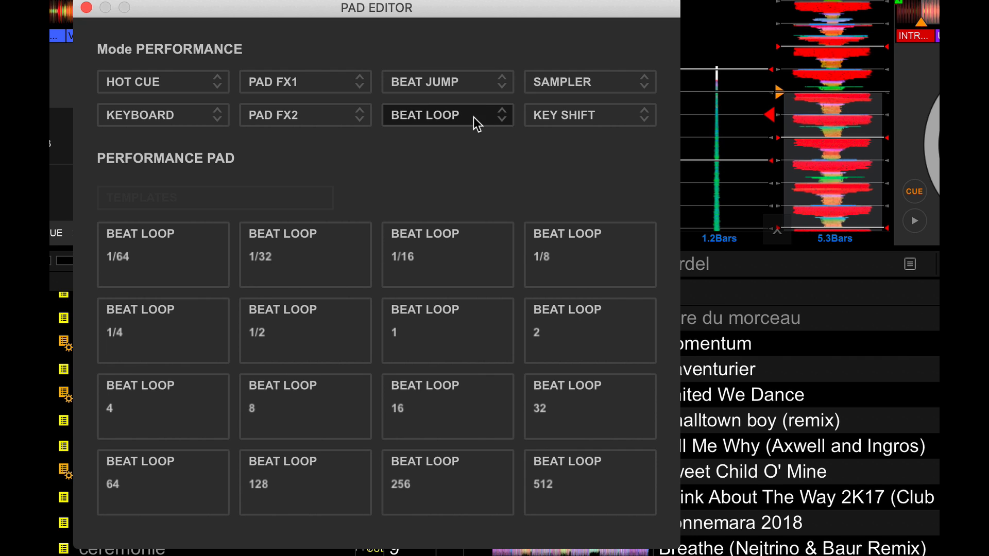
pyautogui.click(500, 81)
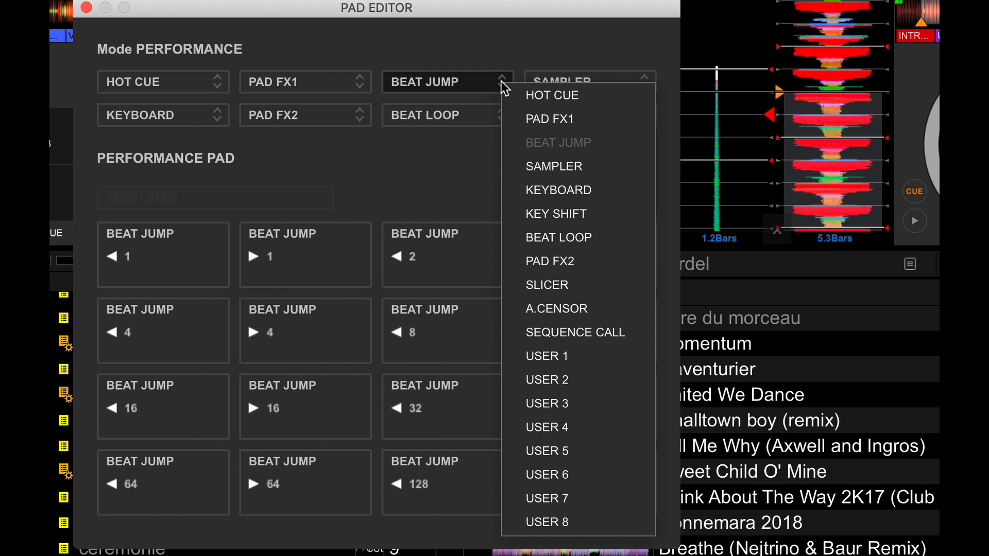
pyautogui.click(541, 237)
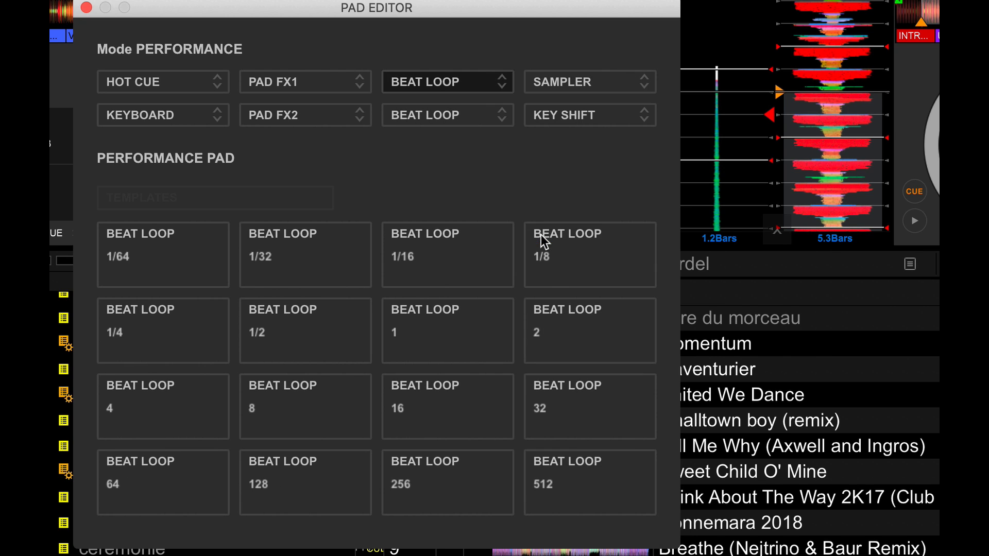
pyautogui.click(503, 119)
pyautogui.click(518, 181)
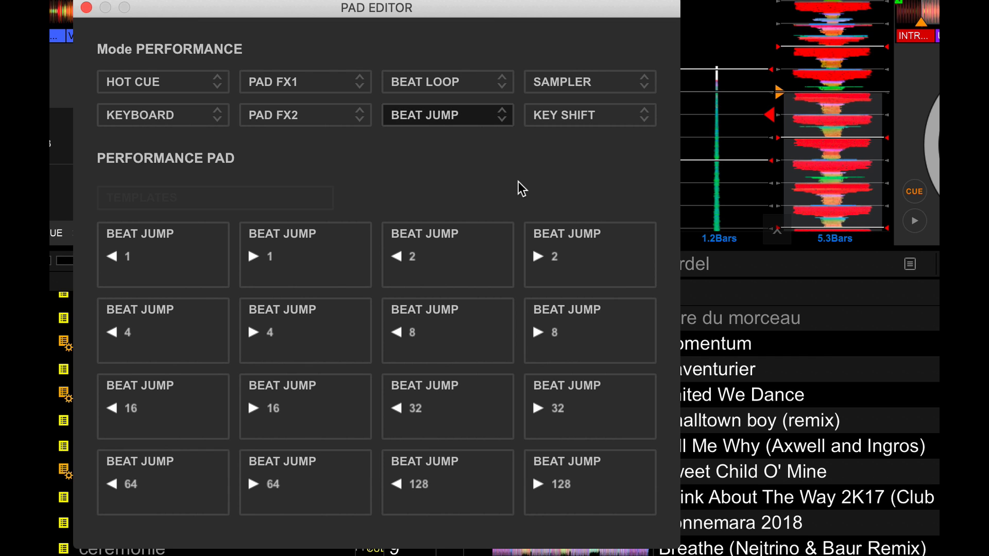
# Examine the modes available for the lower-row BEAT JUMP slot and close the pad editor
pyautogui.click(498, 119)
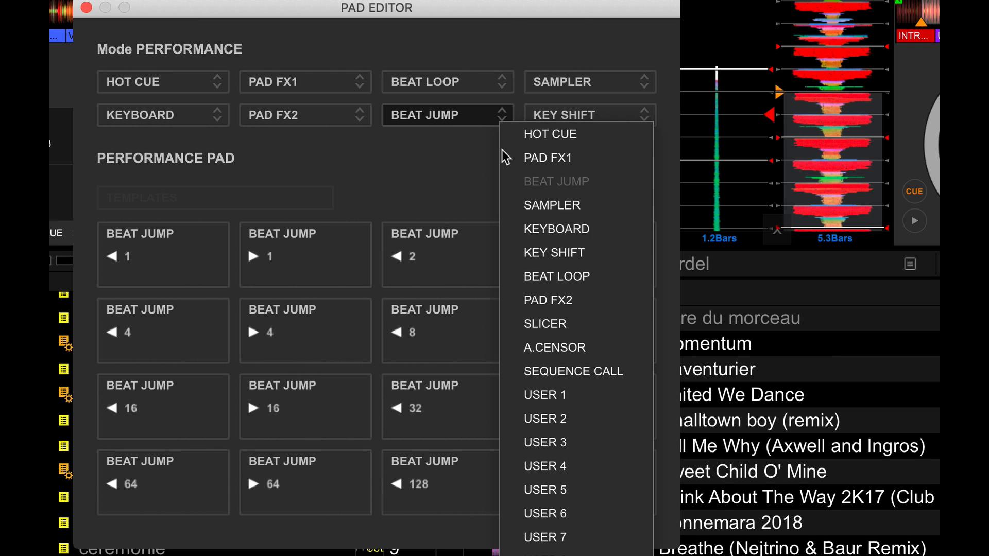
pyautogui.click(497, 115)
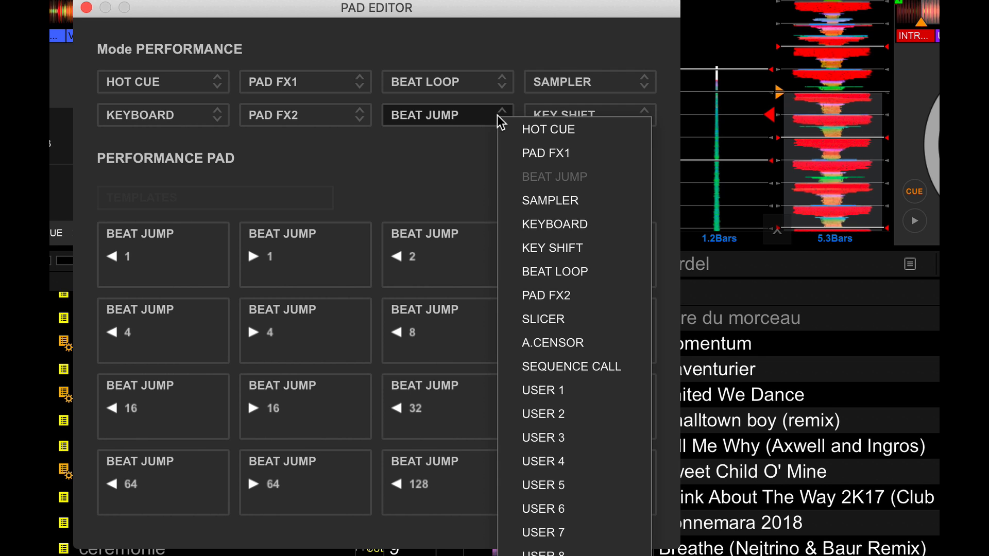
pyautogui.click(445, 122)
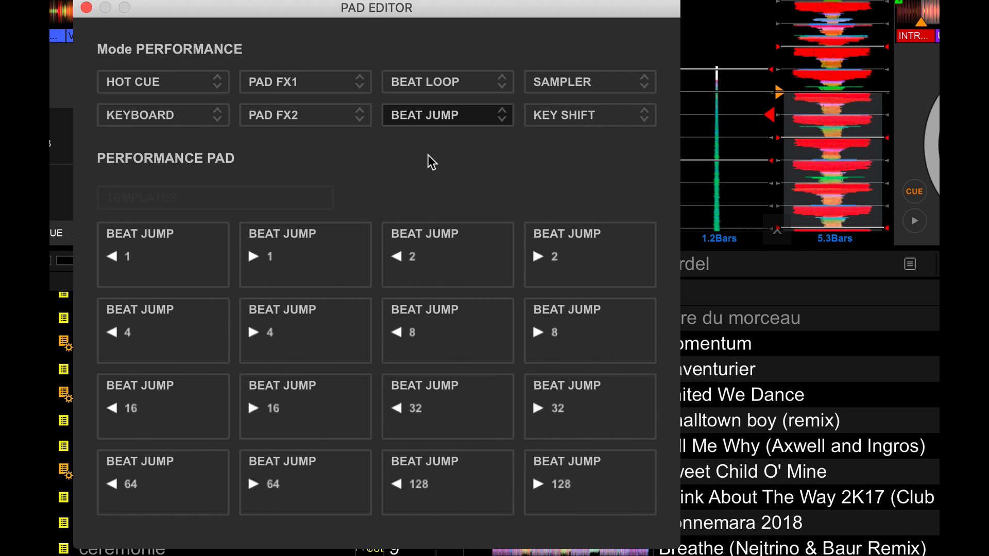
pyautogui.click(86, 8)
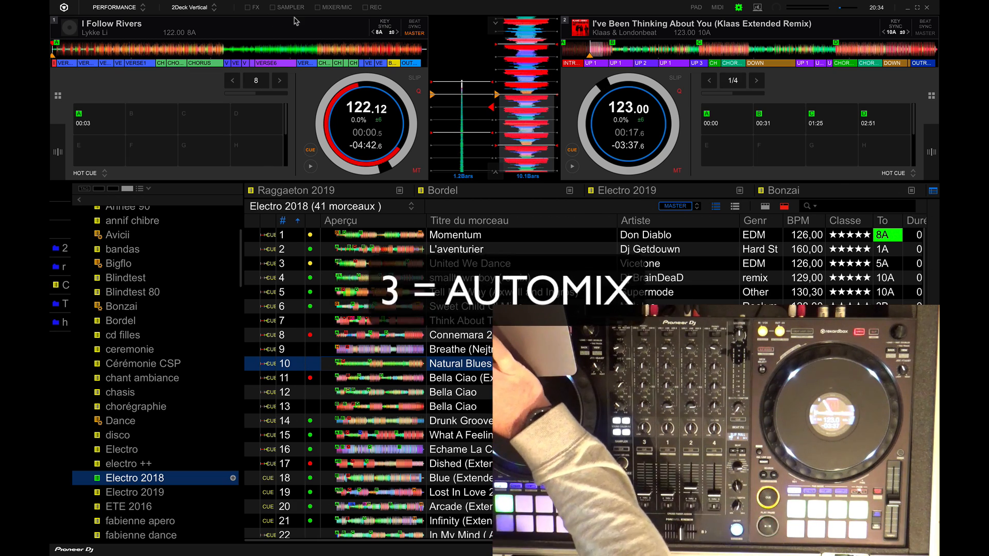
# Show the mixer section and skip near the track endings on deck 2, followed by deck 1, to trigger the Automix transitions
pyautogui.click(318, 7)
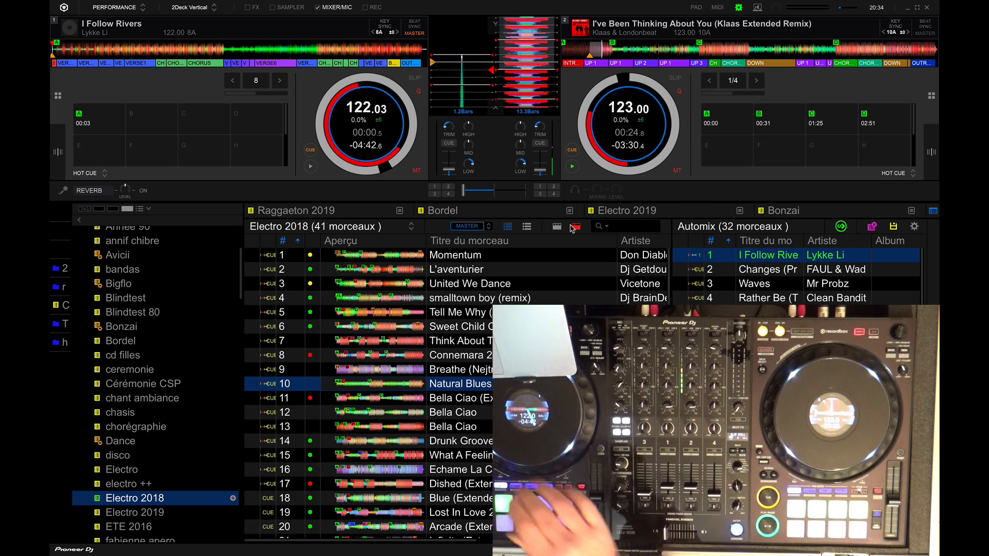
pyautogui.moveTo(644, 155)
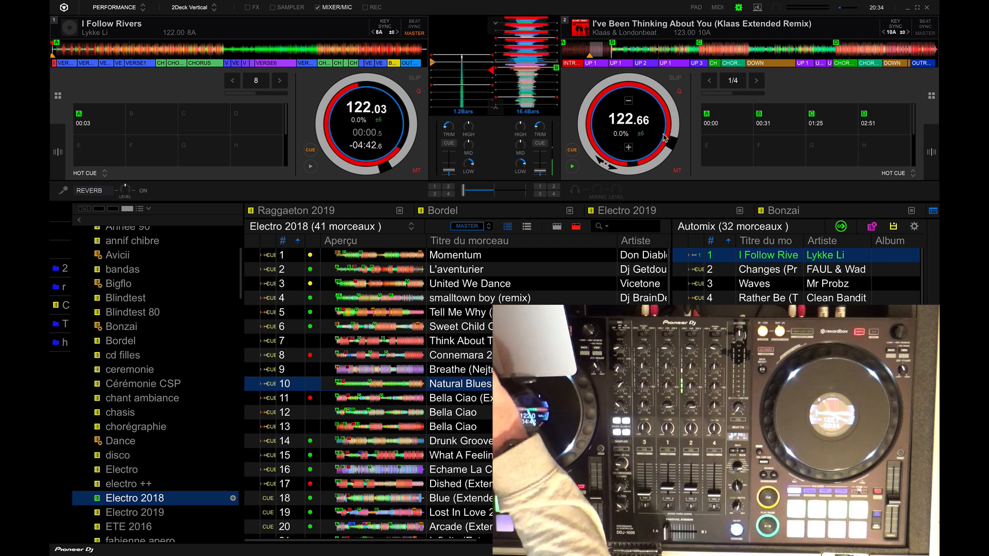
pyautogui.click(932, 54)
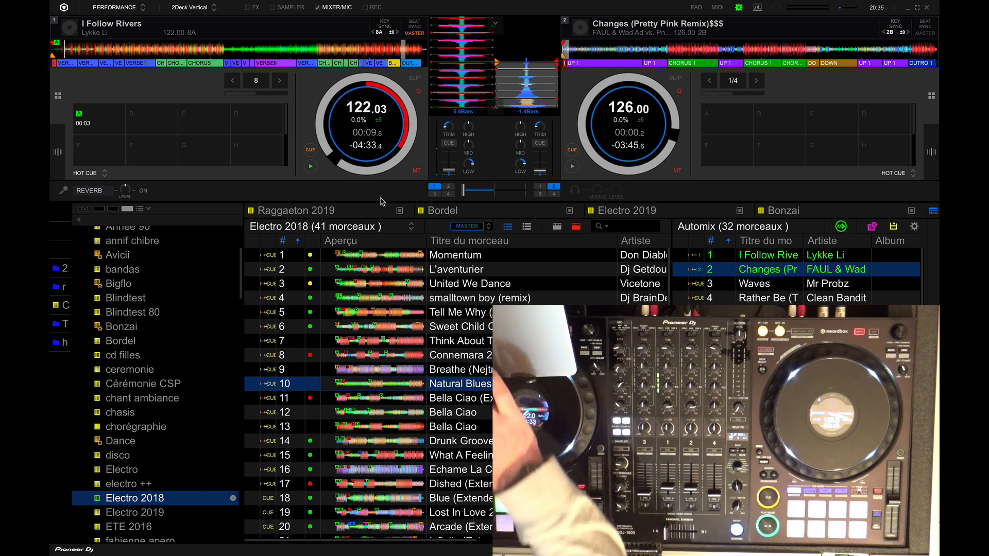
pyautogui.click(398, 51)
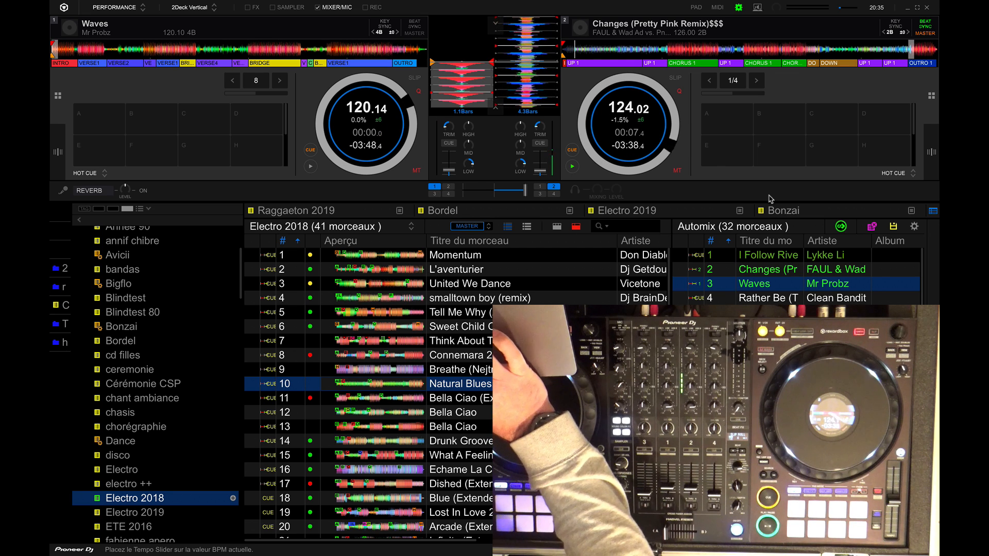
# Stop Automix and hide its track list
pyautogui.click(839, 226)
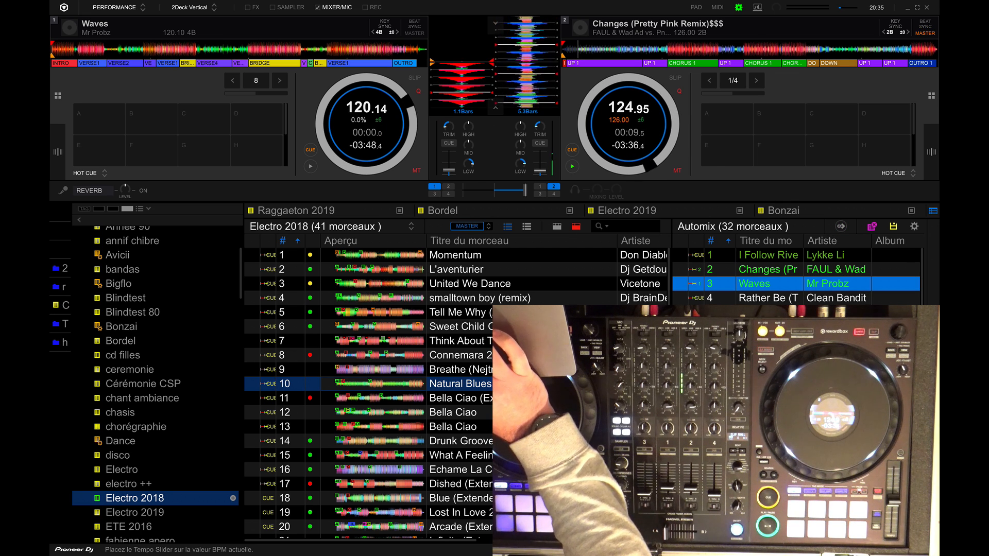
pyautogui.click(932, 479)
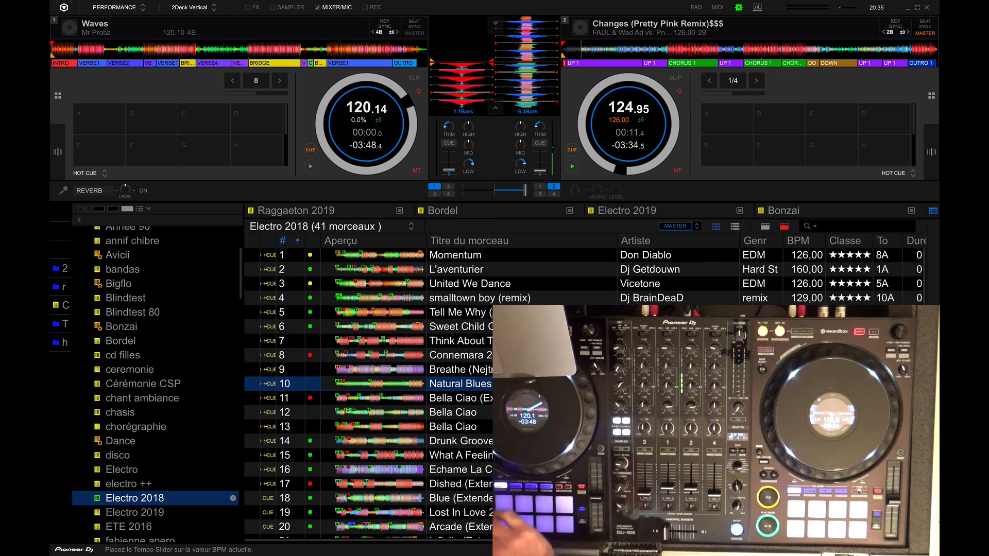
# Move the selection in Electro 2018 to track 12, Bella Ciao, and hide the mixer section
pyautogui.press('Down')
pyautogui.press('Down')
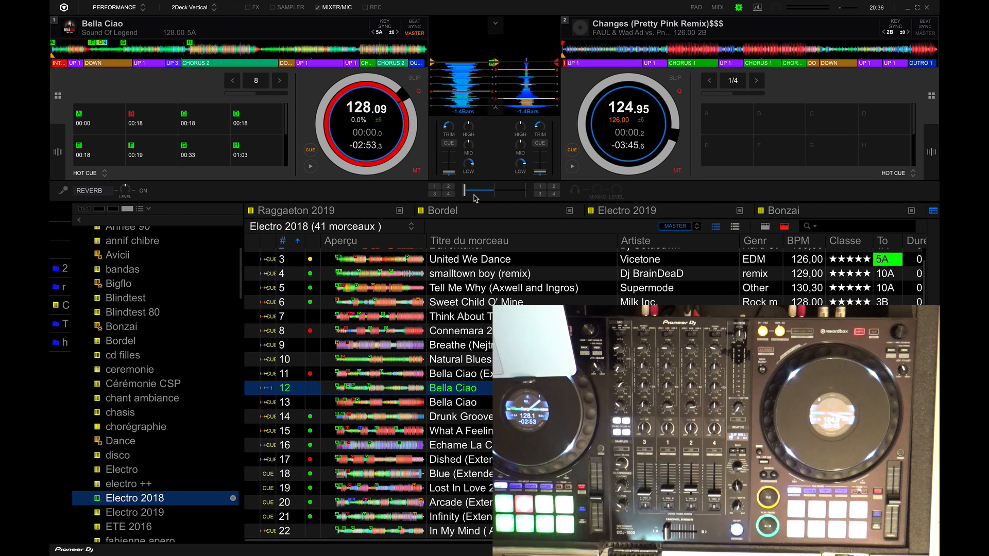
pyautogui.click(317, 7)
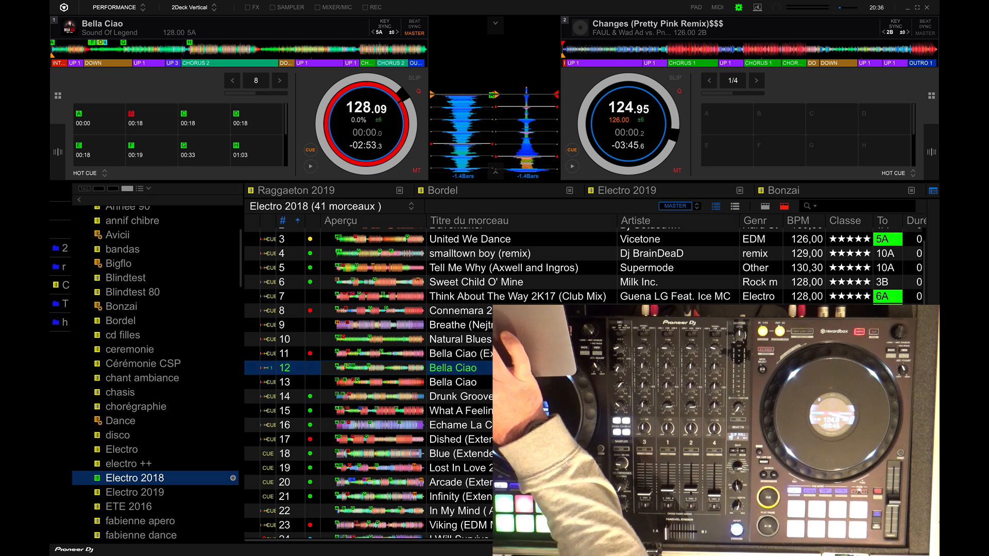
# Start Automix from its track list with the mixer hidden, and hide the list again
pyautogui.click(932, 352)
pyautogui.click(841, 207)
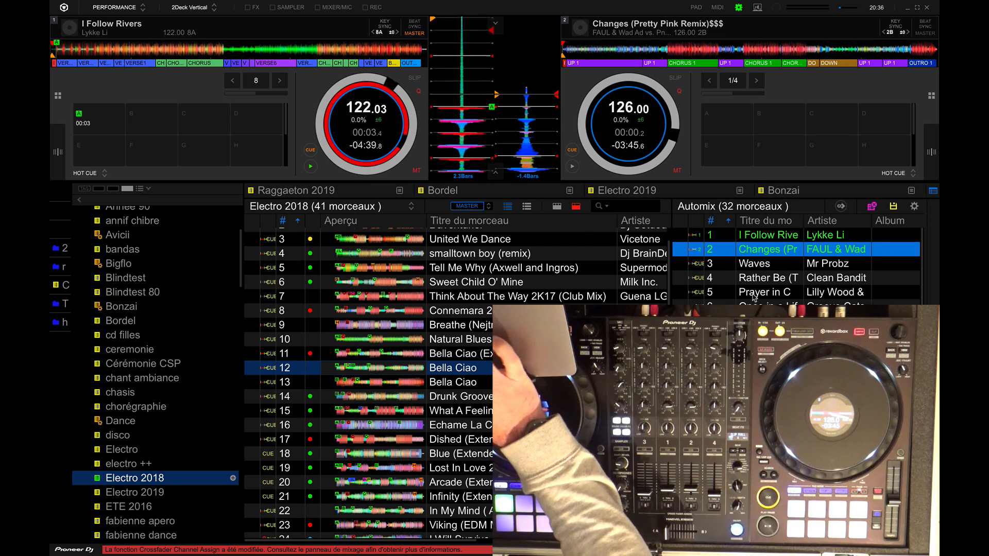
pyautogui.click(933, 353)
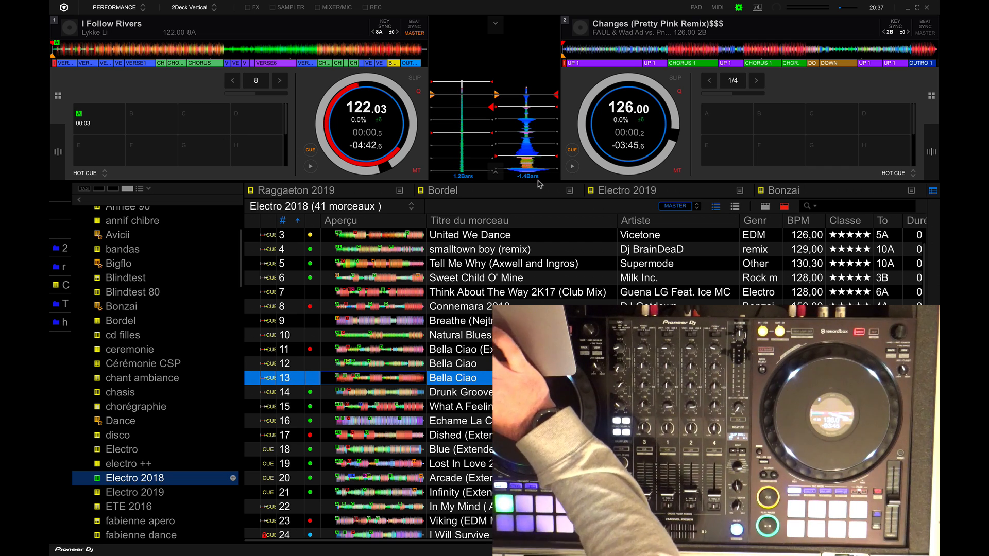
# Expand and collapse the lower waveform controls, and try zooming the deck waveforms in and back out
pyautogui.click(496, 172)
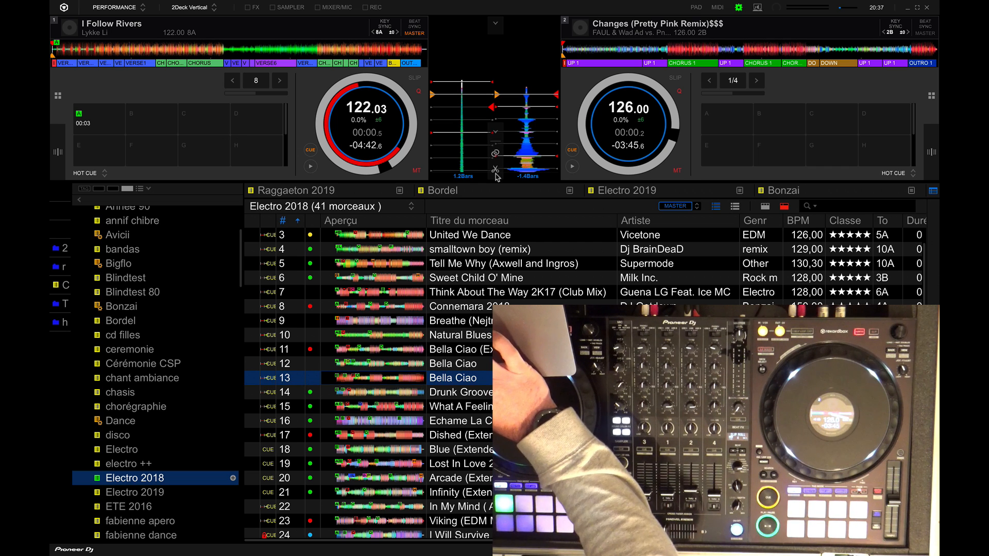
pyautogui.click(494, 134)
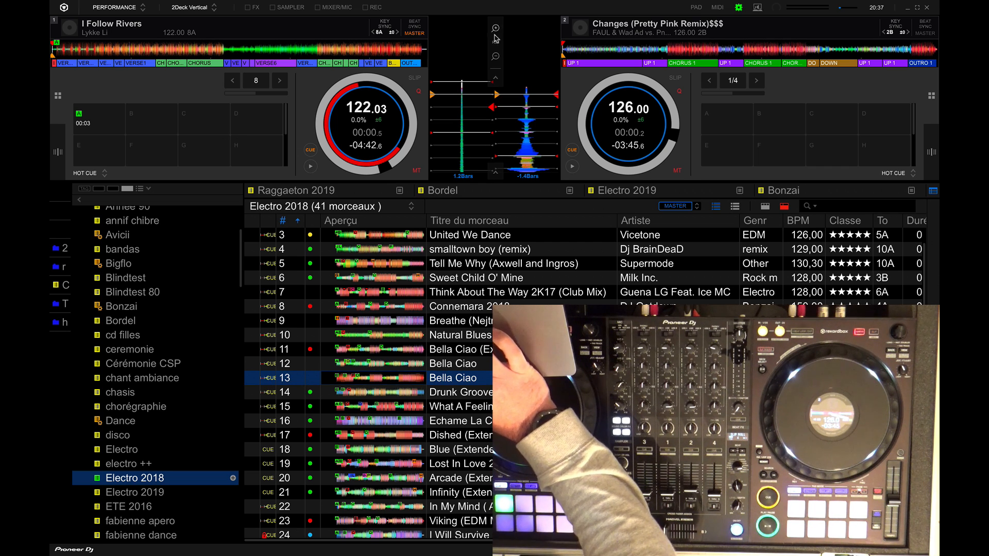
pyautogui.click(496, 29)
pyautogui.click(496, 30)
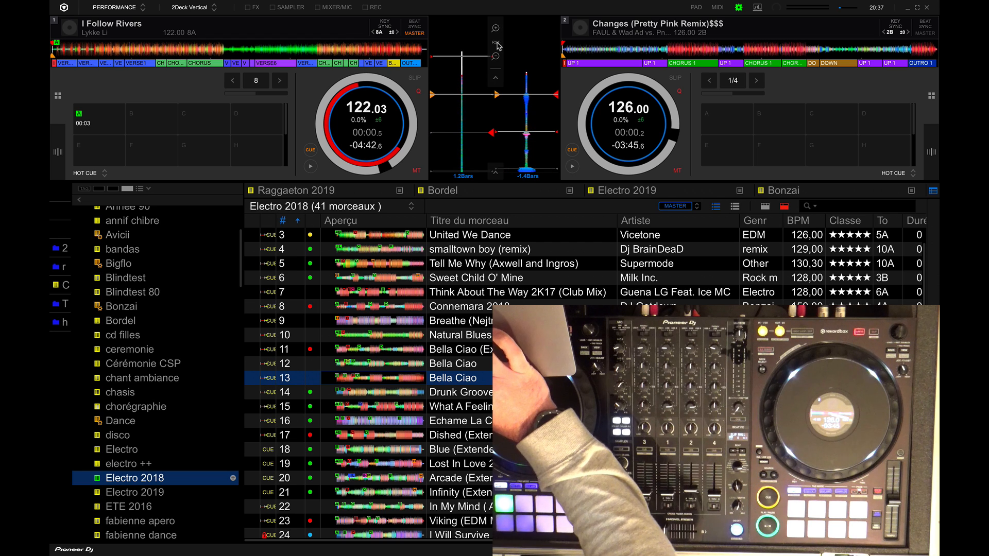
pyautogui.click(496, 58)
pyautogui.click(497, 58)
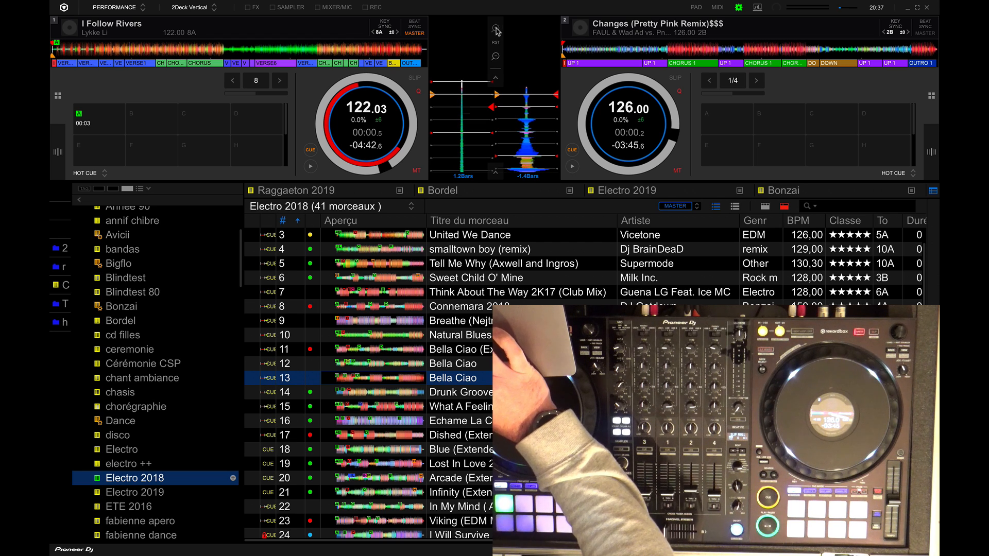
pyautogui.click(496, 30)
pyautogui.click(496, 57)
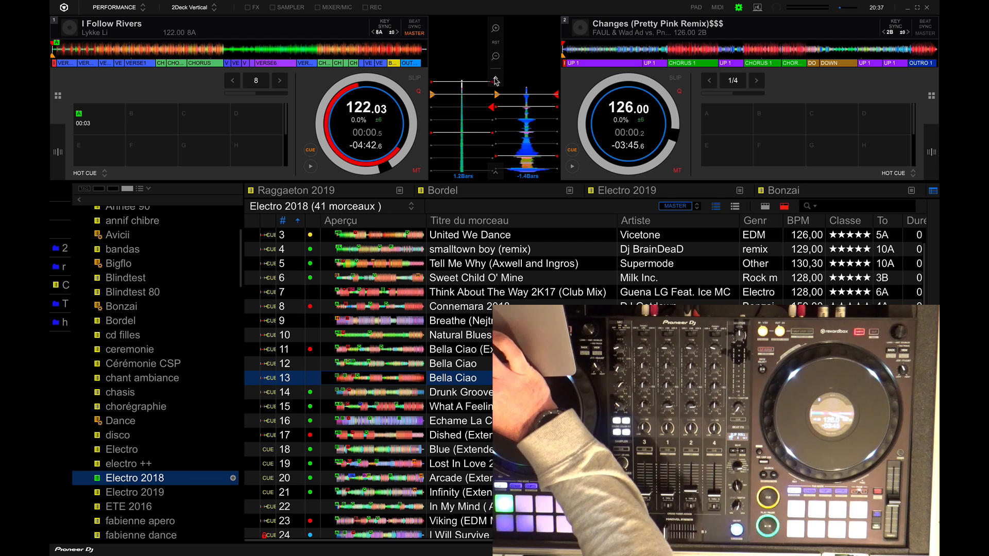